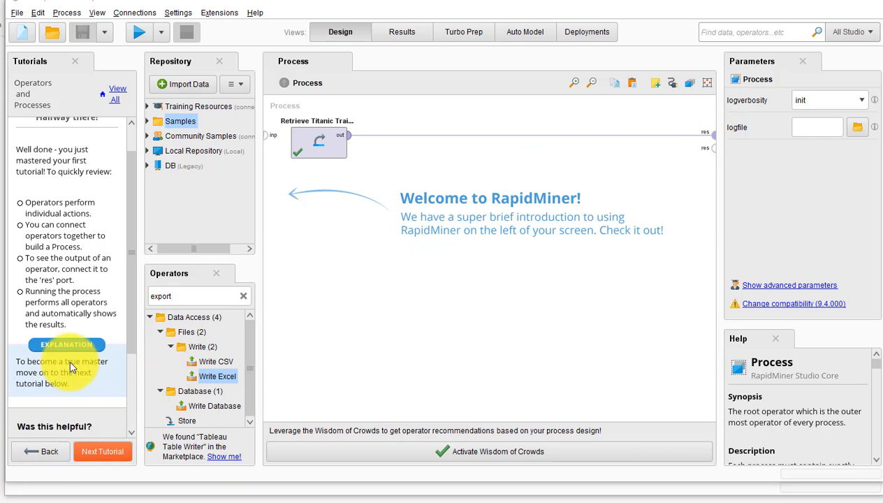
- Start the Modeling tutorial, return to the Design view and advance to tutorial step 2, Retrieve the Titanic Training data
{"action": "left_click", "coordinate": [103, 452]}
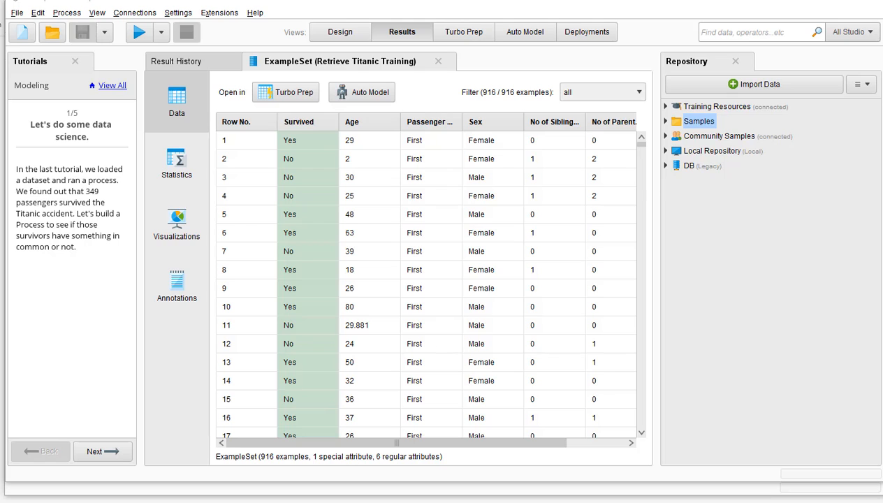
{"action": "left_click", "coordinate": [337, 30]}
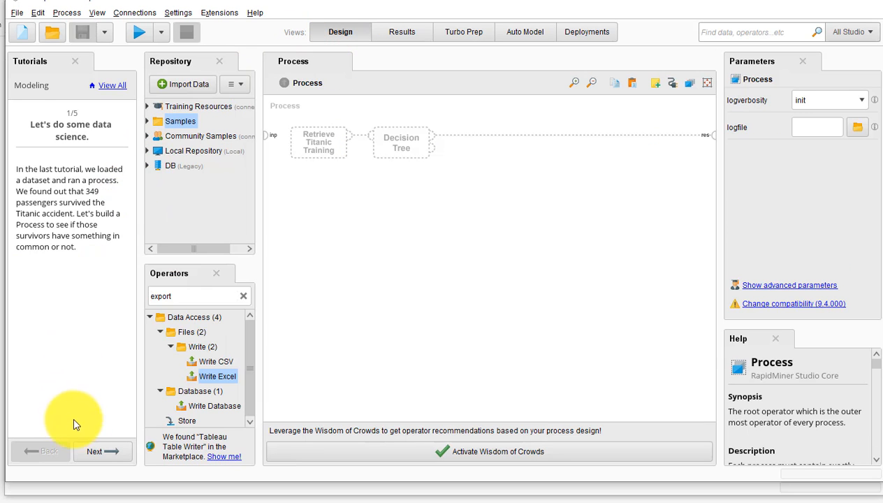
{"action": "left_click", "coordinate": [98, 452]}
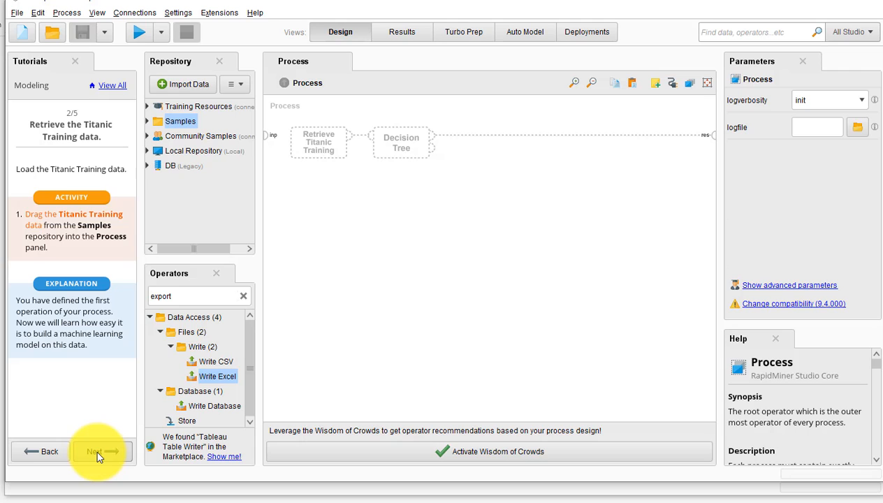
- Add the Titanic Training data set from the data folder of the Samples repository to the start of the process
{"action": "left_click", "coordinate": [147, 121]}
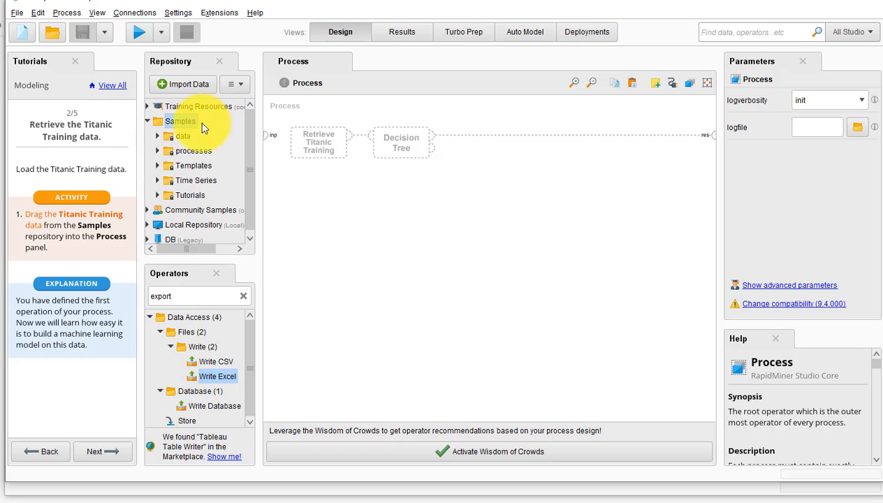
{"action": "left_click", "coordinate": [179, 122]}
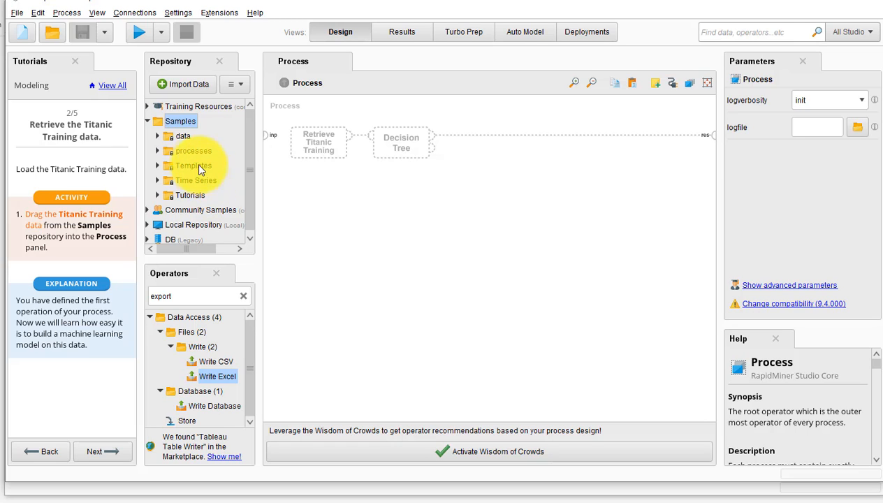
{"action": "left_click", "coordinate": [176, 123]}
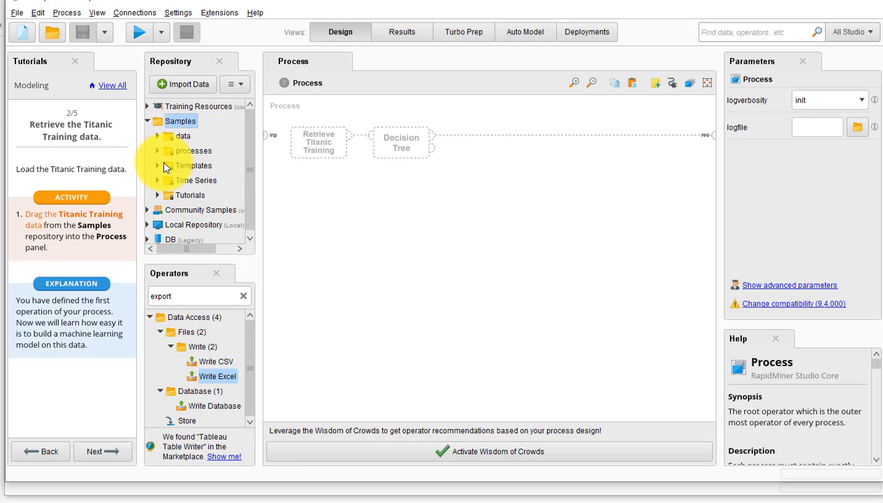
{"action": "double_click", "coordinate": [158, 137]}
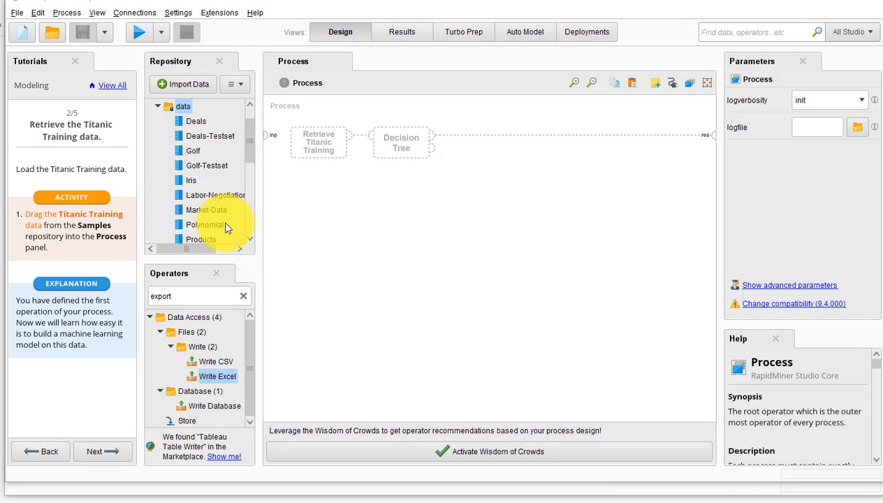
{"action": "scroll", "coordinate": [246, 220], "scroll_direction": "down", "scroll_amount": 3}
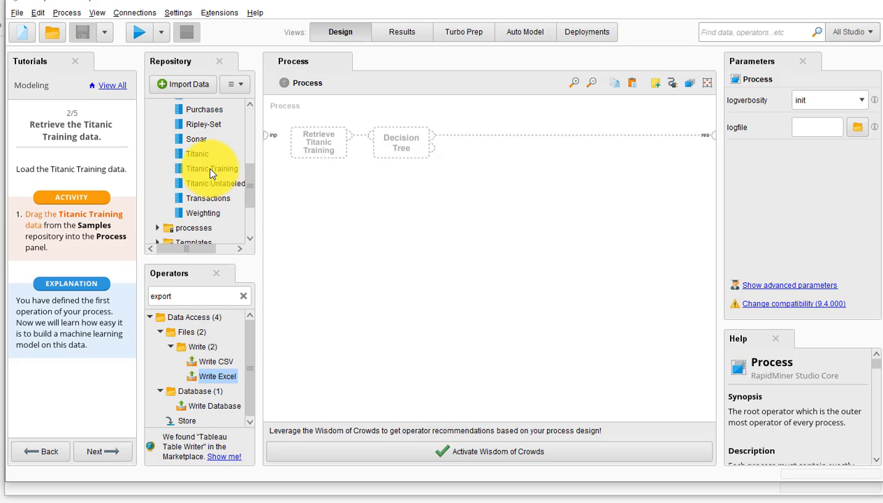
{"action": "mouse_move", "coordinate": [212, 172]}
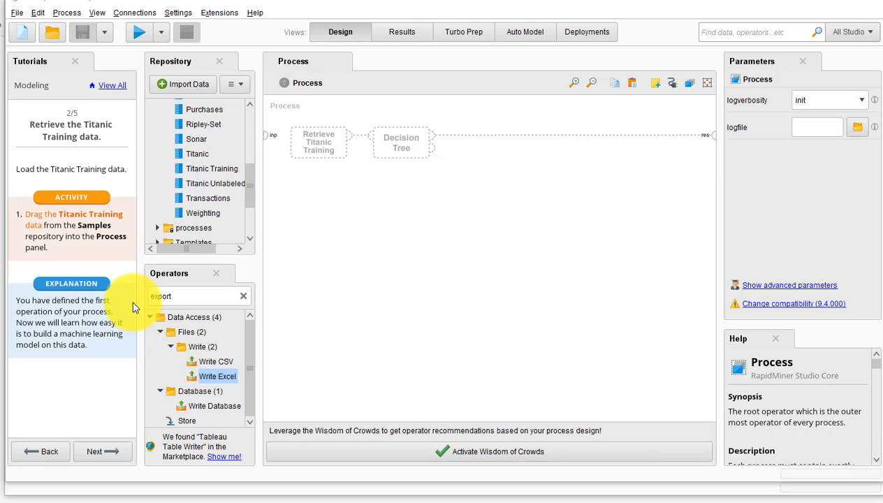
{"action": "left_click", "coordinate": [212, 170]}
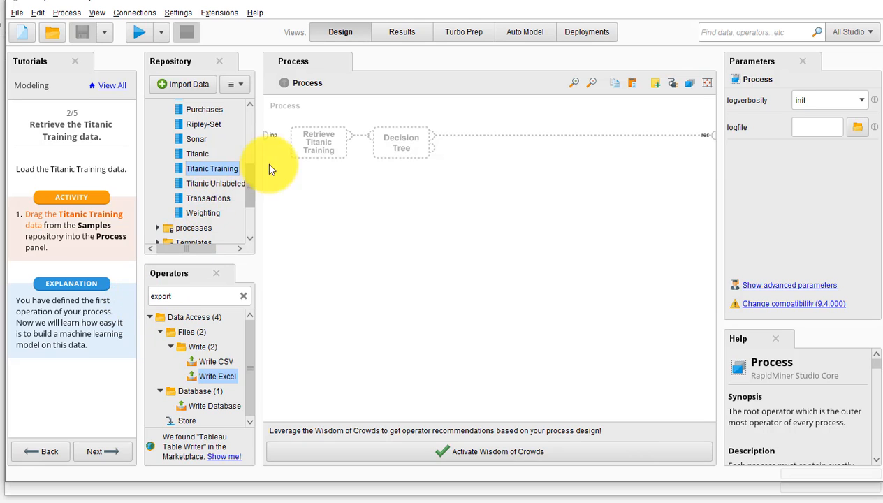
{"action": "left_click_drag", "start_coordinate": [219, 167], "coordinate": [323, 151]}
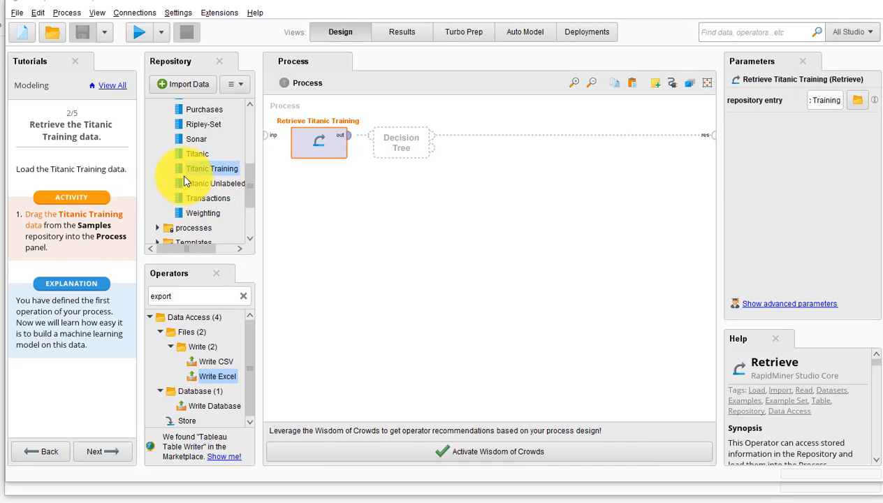
{"action": "scroll", "coordinate": [202, 157], "scroll_direction": "up", "scroll_amount": 3}
{"action": "scroll", "coordinate": [199, 161], "scroll_direction": "up", "scroll_amount": 6}
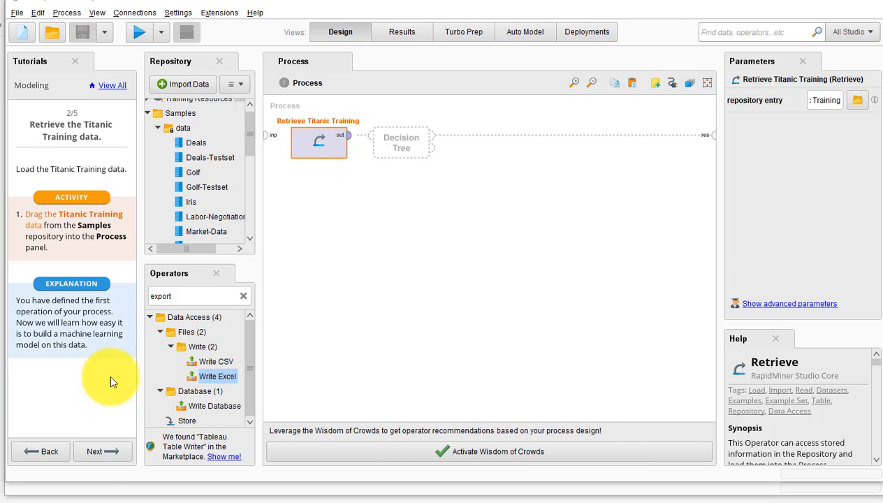
- Advance the tutorial to step 3, Build a decision tree, and clear the "export" filter from the operator search
{"action": "left_click", "coordinate": [97, 452]}
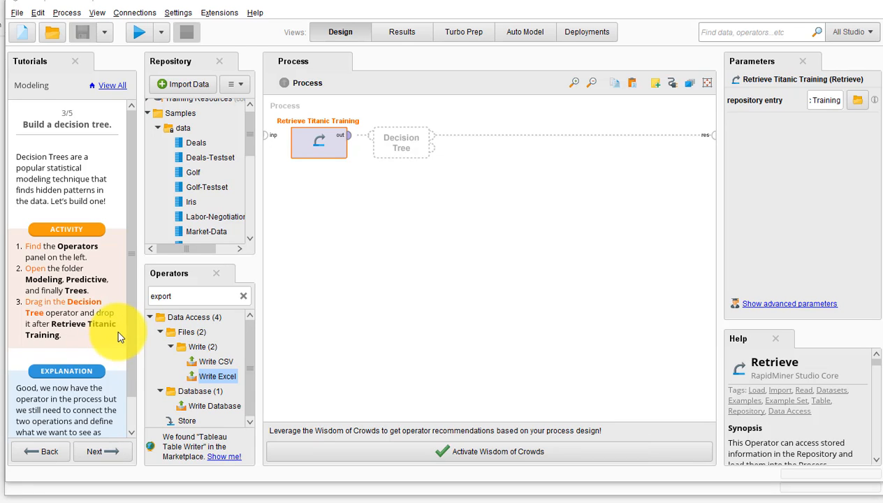
{"action": "left_click", "coordinate": [152, 319]}
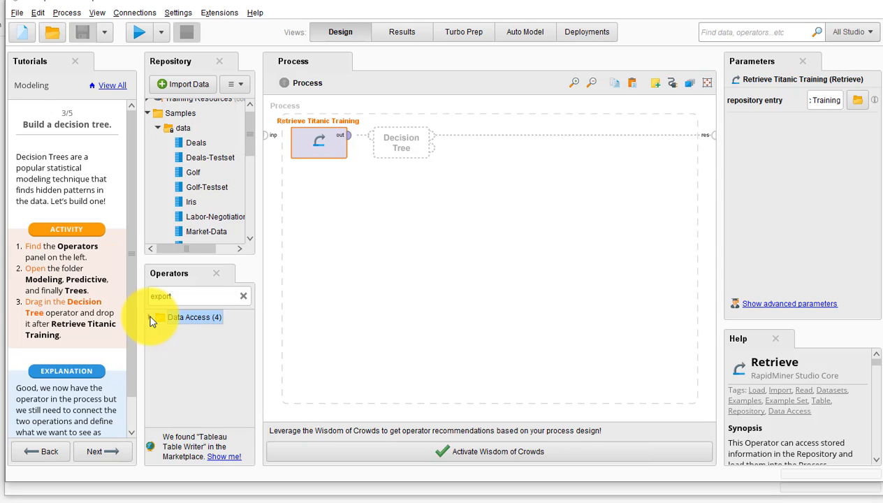
{"action": "left_click", "coordinate": [245, 299]}
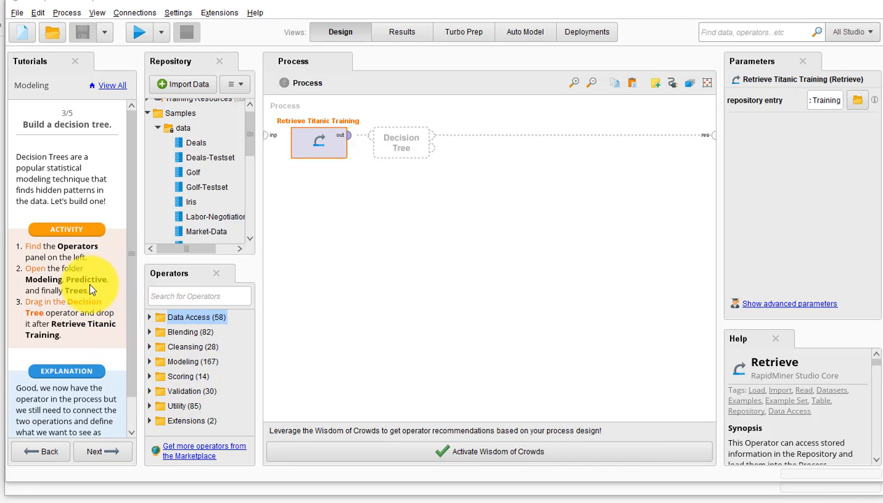
- Add the Decision Tree operator from the Modeling, Predictive, Trees folder to the process after Retrieve Titanic Training
{"action": "left_click", "coordinate": [149, 364]}
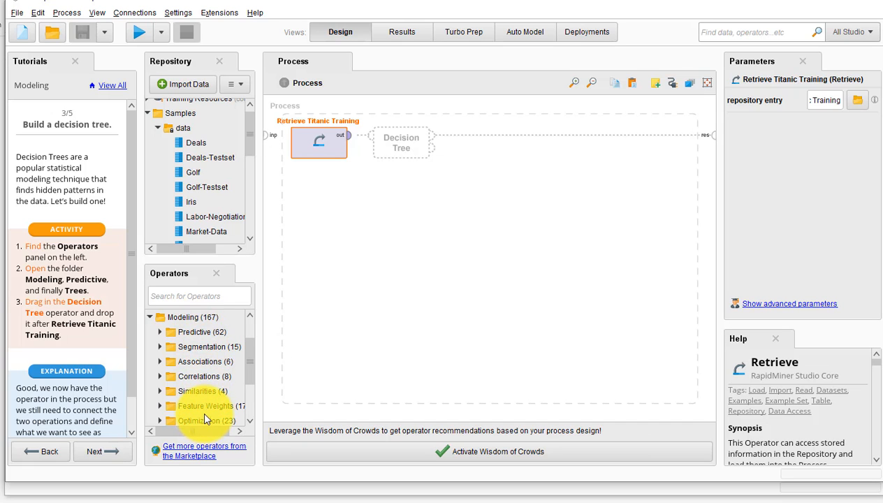
{"action": "left_click", "coordinate": [160, 333]}
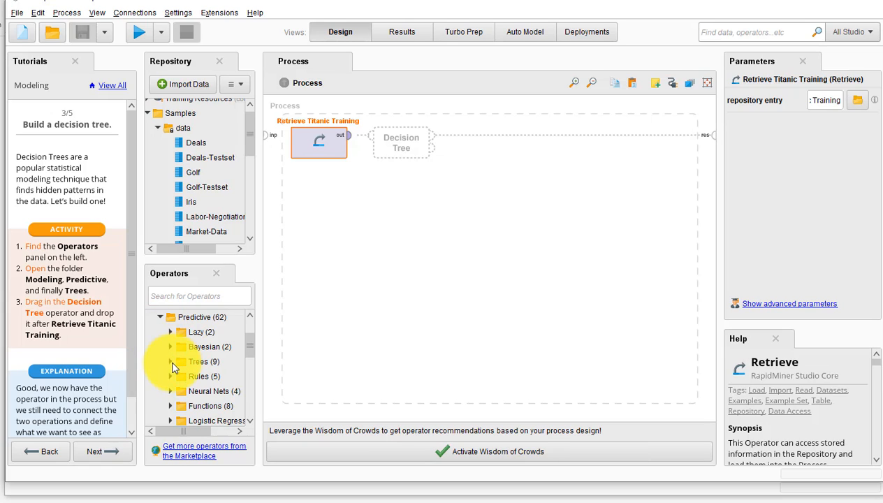
{"action": "left_click", "coordinate": [171, 362]}
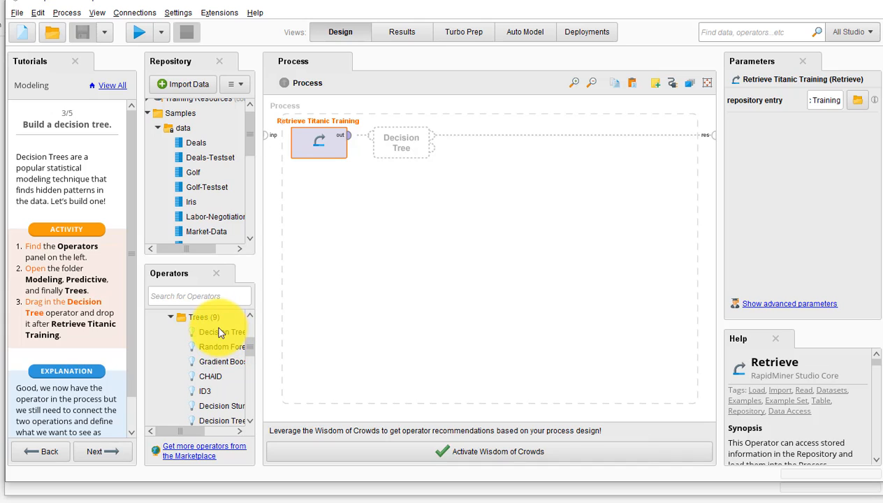
{"action": "left_click_drag", "start_coordinate": [217, 335], "coordinate": [400, 146]}
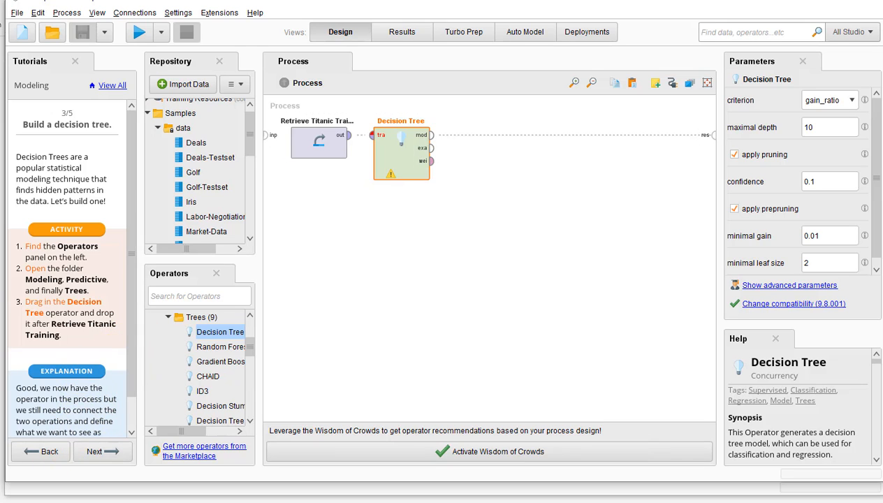
- Advance the tutorial to step 4 and connect the out port of Retrieve Titanic Training to the Decision Tree's tra port
{"action": "scroll", "coordinate": [68, 265], "scroll_direction": "down", "scroll_amount": 1}
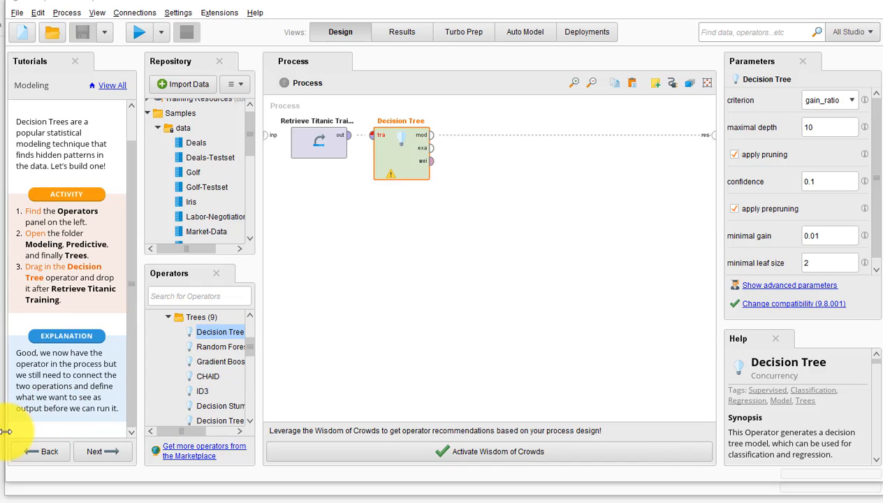
{"action": "left_click", "coordinate": [108, 452]}
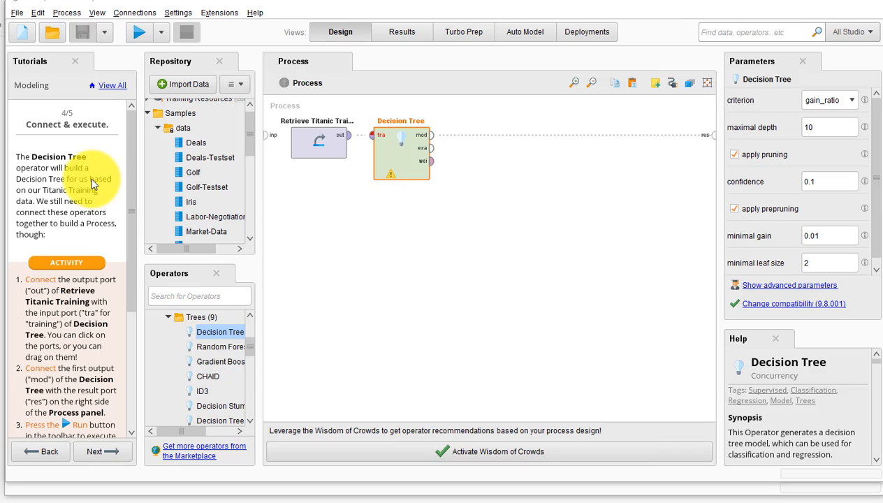
{"action": "left_click", "coordinate": [372, 138]}
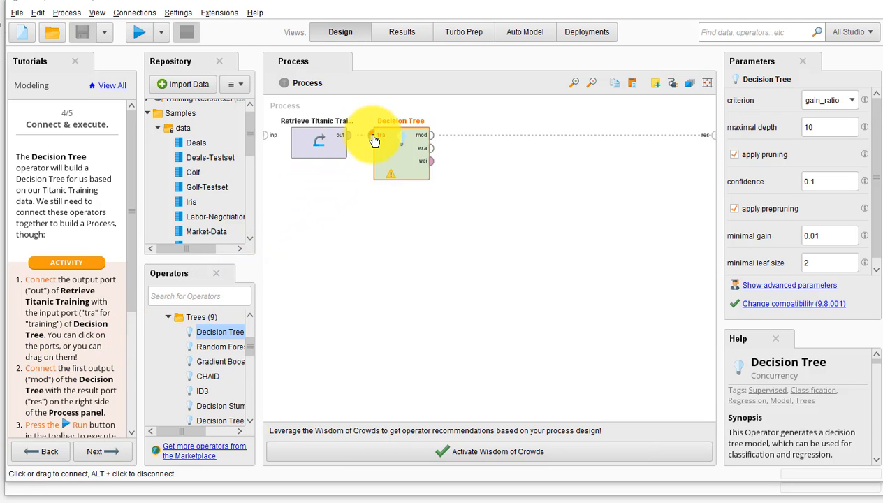
{"action": "left_click", "coordinate": [350, 139]}
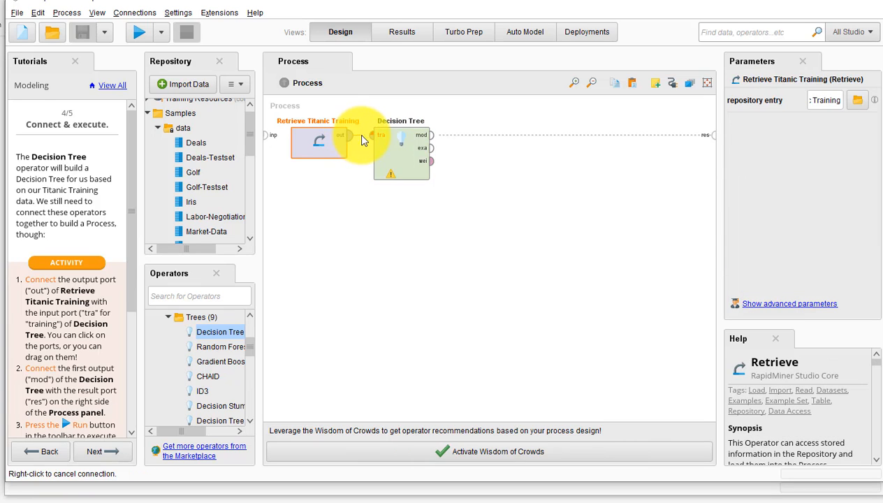
{"action": "left_click", "coordinate": [374, 137]}
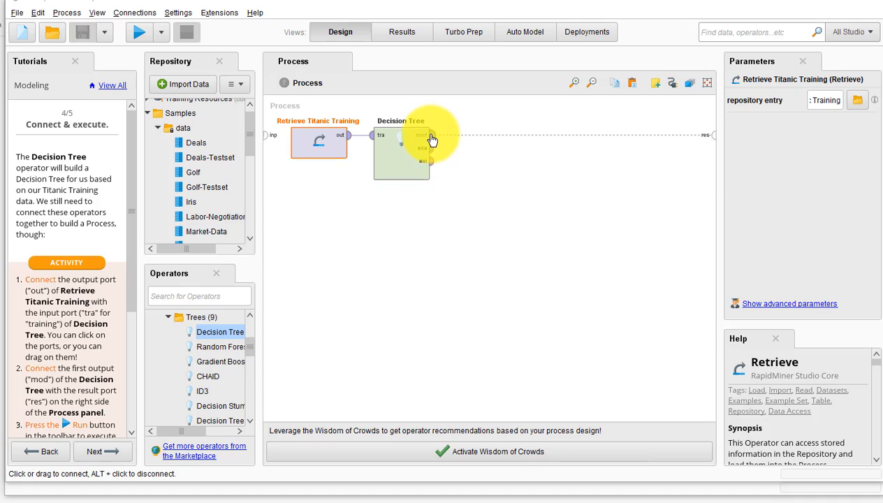
- Connect the Decision Tree's mod output to the process's res port and run the process
{"action": "left_click", "coordinate": [694, 143]}
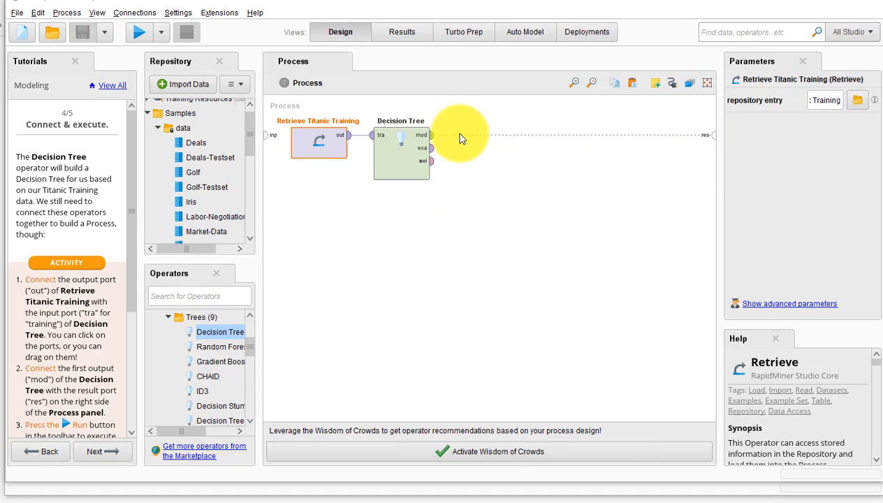
{"action": "left_click", "coordinate": [470, 144]}
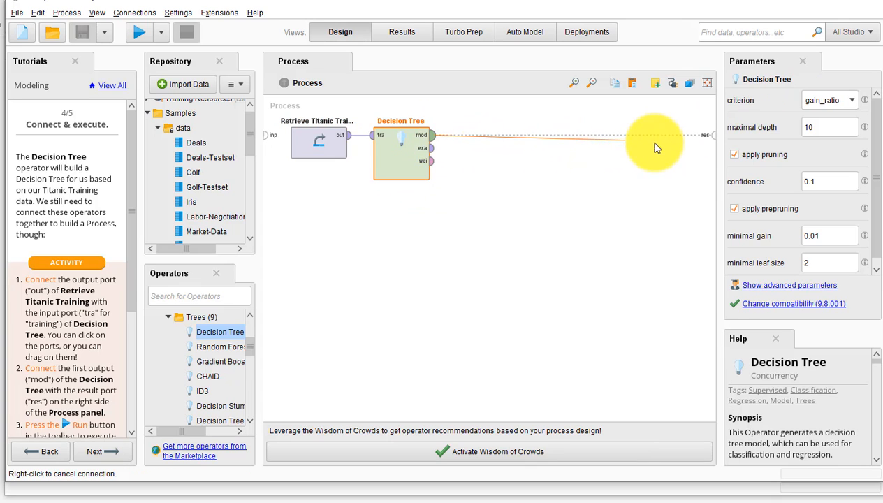
{"action": "left_click", "coordinate": [714, 136]}
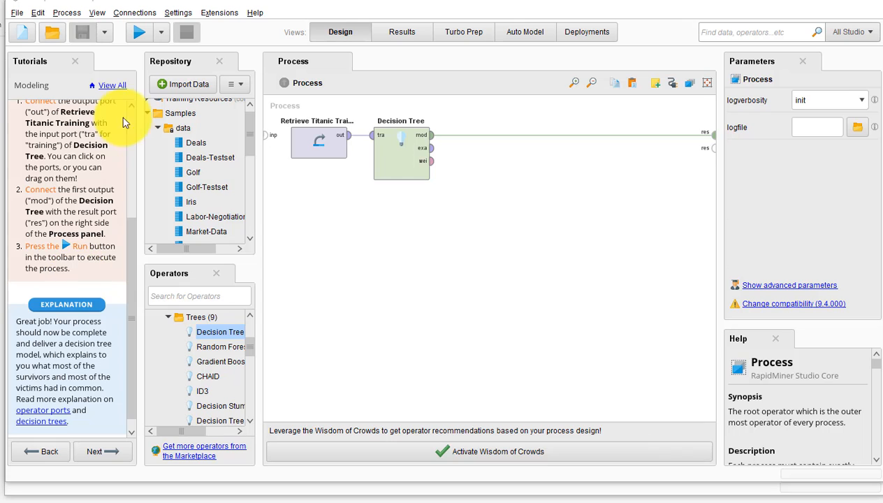
{"action": "left_click", "coordinate": [138, 35]}
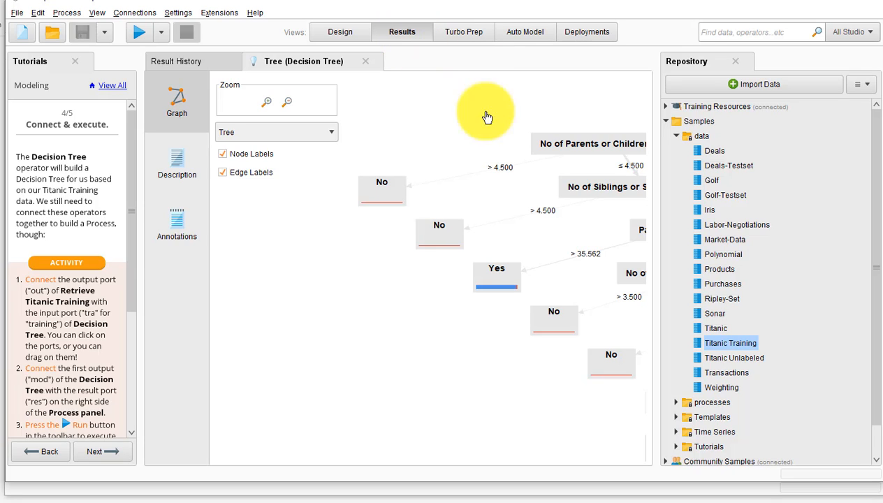
- Examine the resulting decision tree graph, from the branches under Female up to the Sex root node
{"action": "mouse_move", "coordinate": [579, 180]}
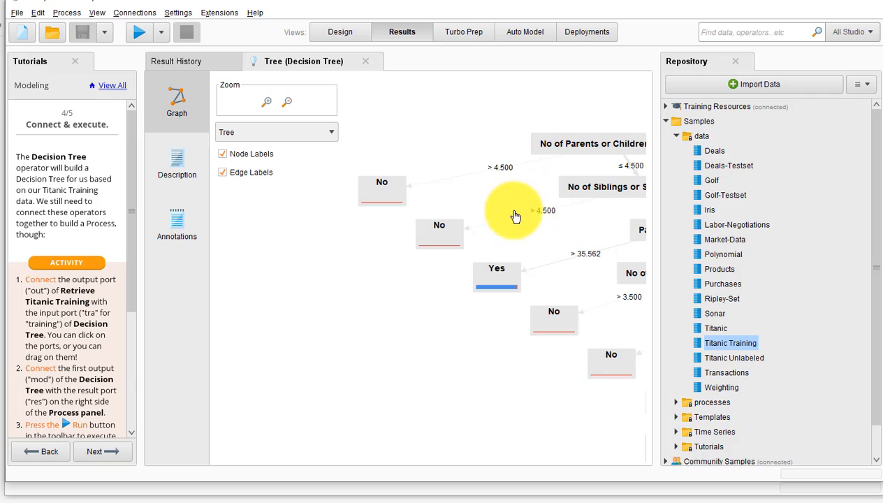
{"action": "left_click", "coordinate": [288, 103]}
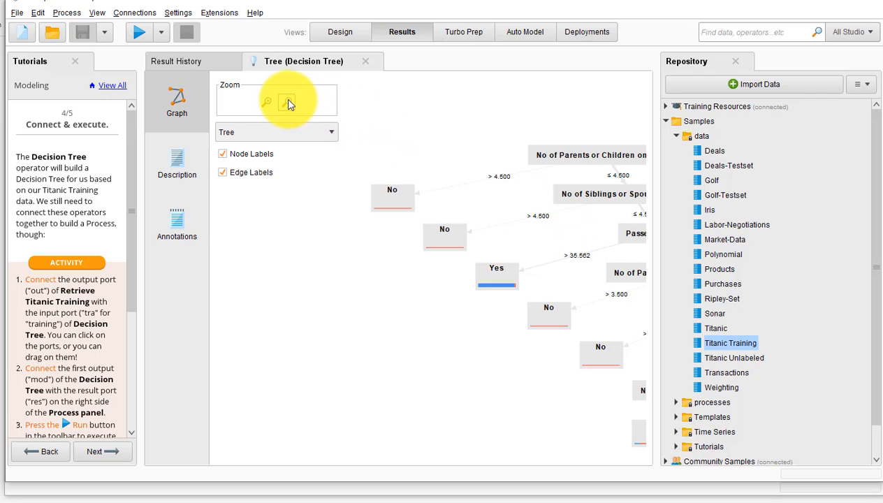
{"action": "left_click", "coordinate": [289, 103]}
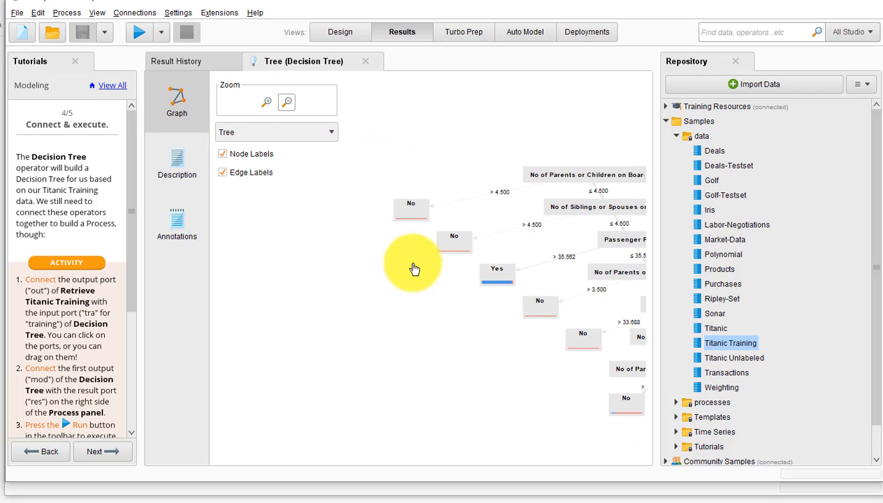
{"action": "left_click_drag", "start_coordinate": [469, 331], "coordinate": [308, 350]}
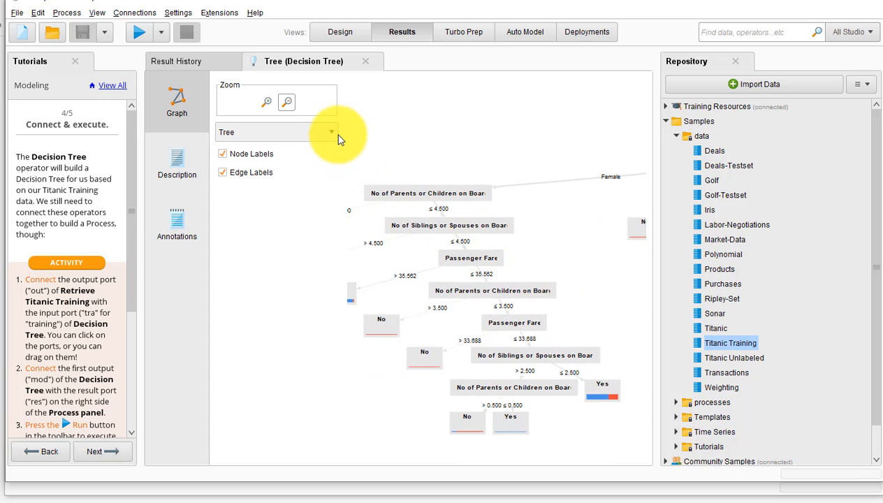
{"action": "left_click", "coordinate": [290, 103]}
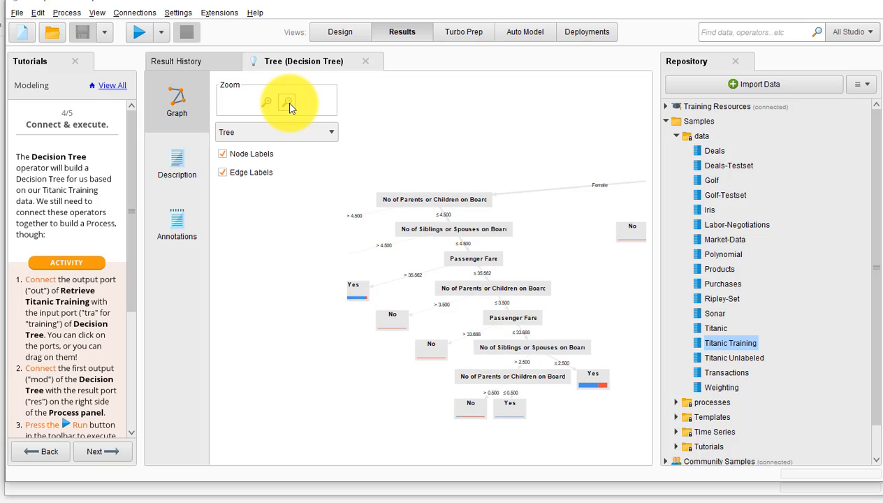
{"action": "left_click", "coordinate": [288, 104]}
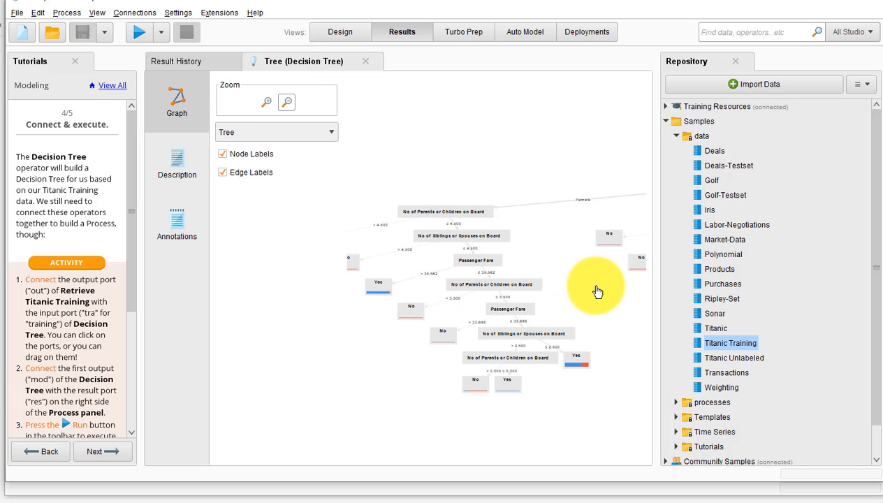
{"action": "left_click_drag", "start_coordinate": [591, 236], "coordinate": [443, 294]}
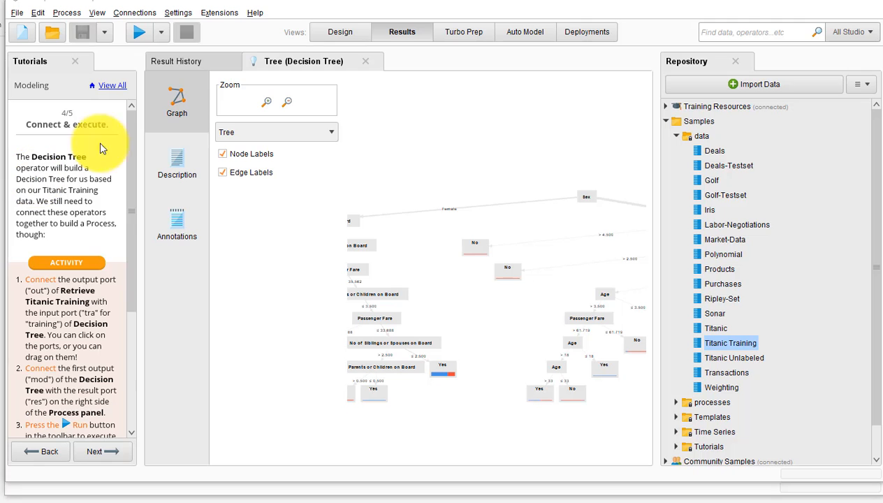
- Review the connected process in the Design view, then return to the tree results and read the tutorial's step 4 explanation
{"action": "left_click", "coordinate": [342, 31]}
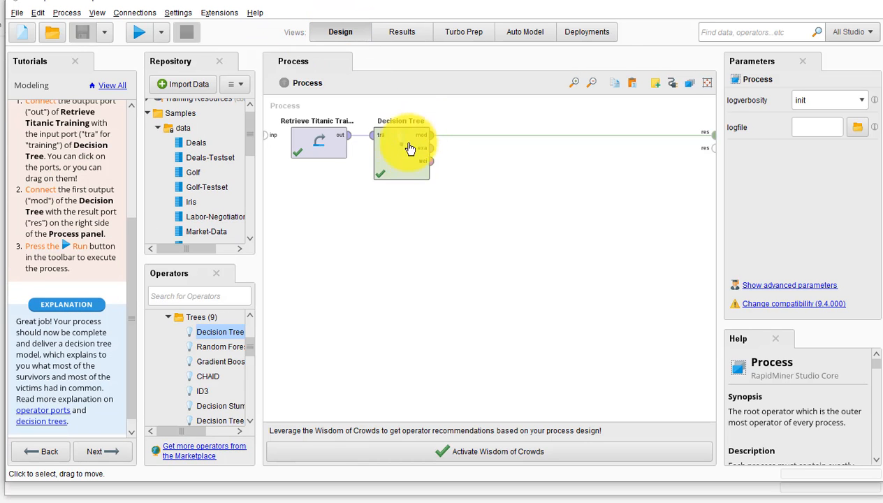
{"action": "left_click", "coordinate": [403, 36]}
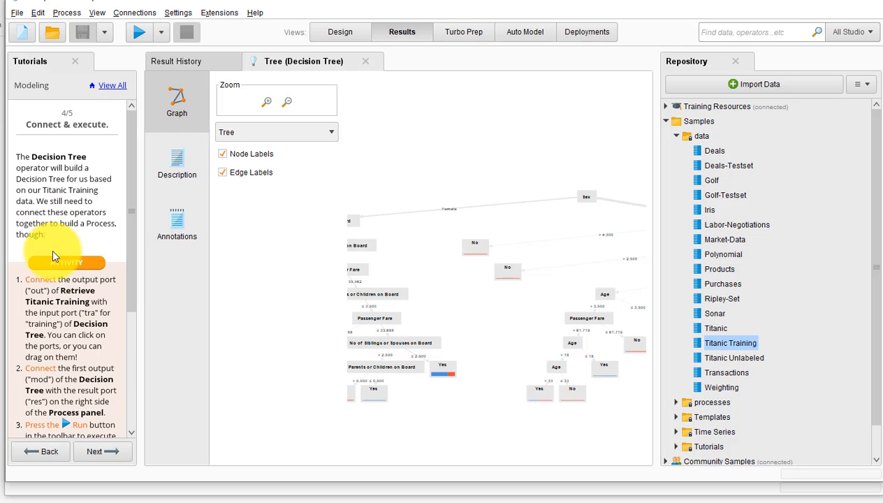
{"action": "scroll", "coordinate": [96, 317], "scroll_direction": "down", "scroll_amount": 5}
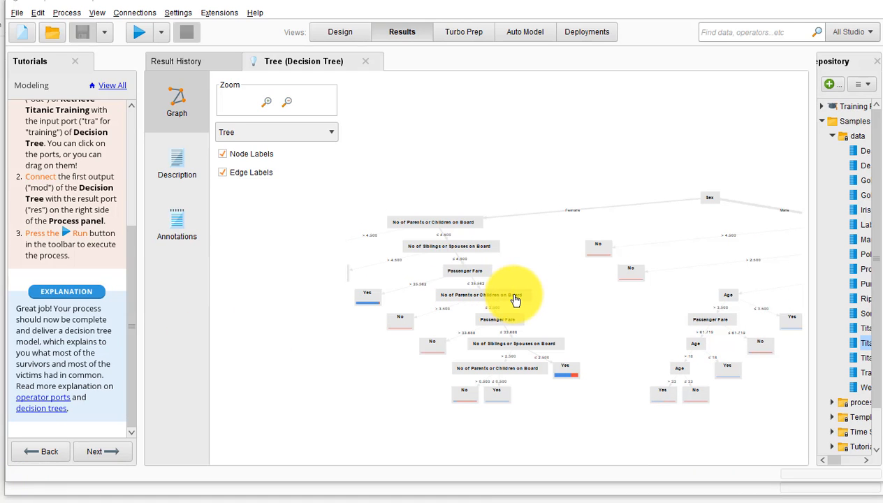
- Enlarge the decision tree graph and examine its Sex root node with the Female and Male splits
{"action": "mouse_move", "coordinate": [515, 299]}
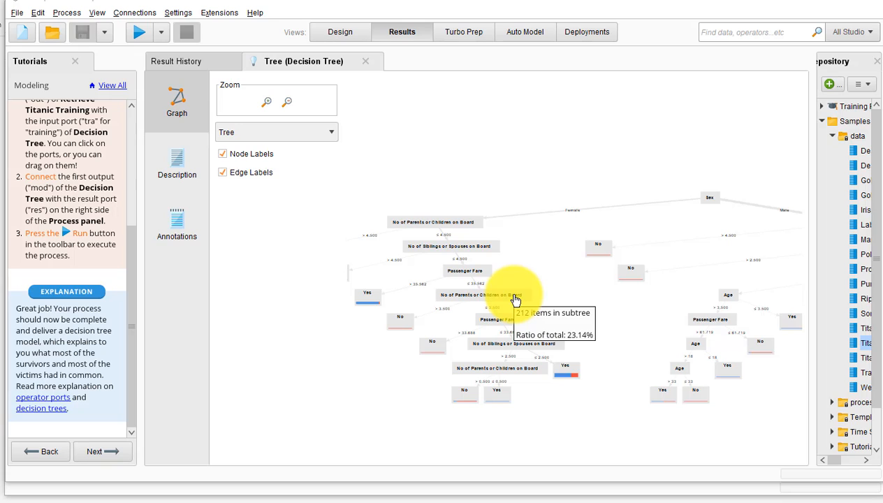
{"action": "left_click", "coordinate": [267, 103]}
{"action": "left_click", "coordinate": [266, 103]}
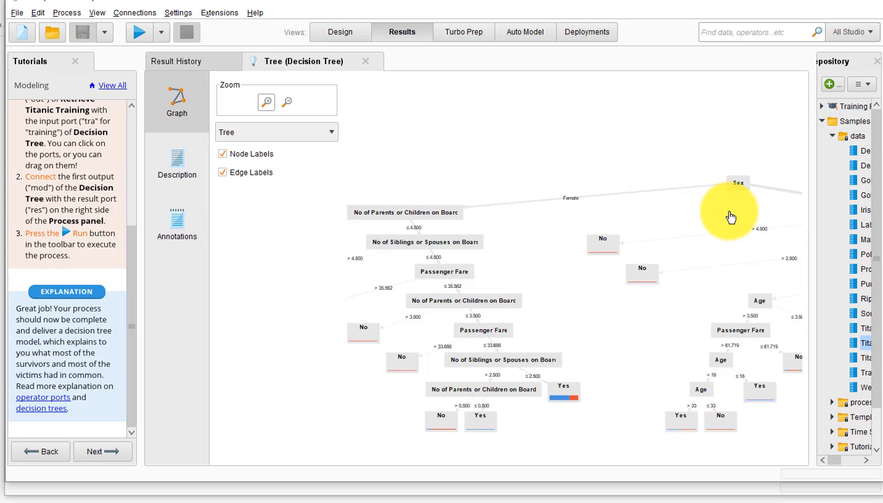
{"action": "left_click_drag", "start_coordinate": [715, 210], "coordinate": [612, 203]}
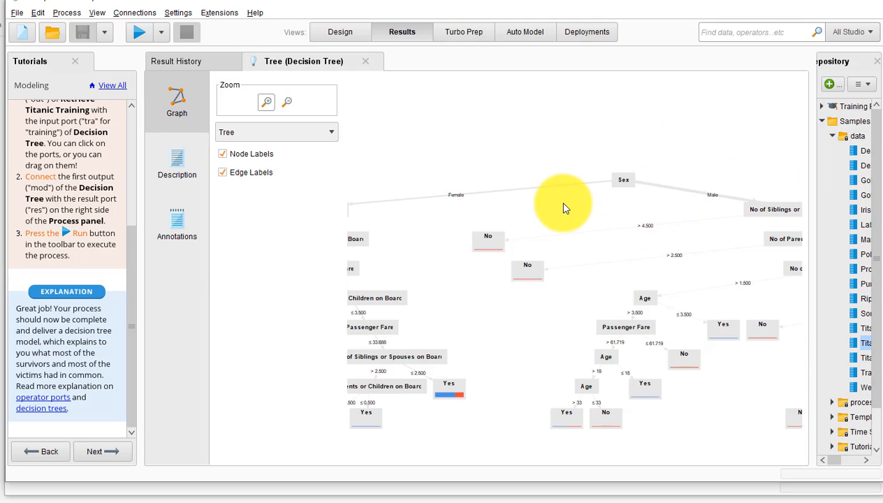
{"action": "left_click_drag", "start_coordinate": [566, 208], "coordinate": [571, 203]}
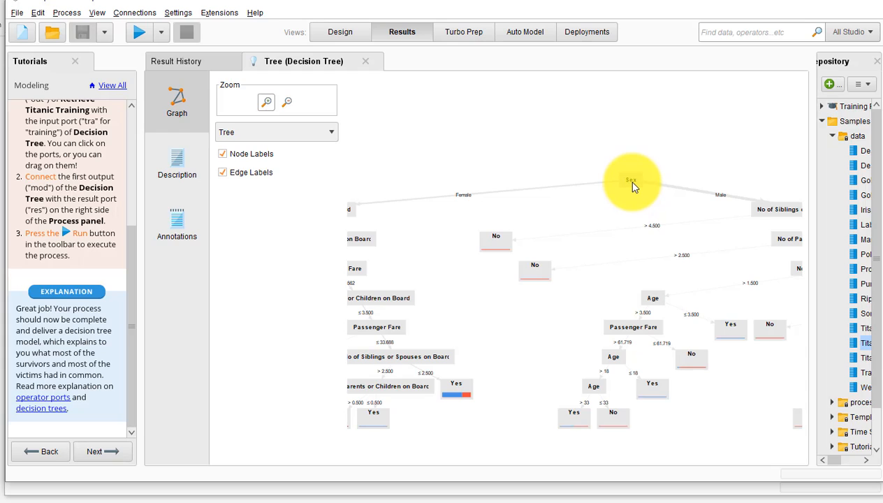
{"action": "mouse_move", "coordinate": [633, 186]}
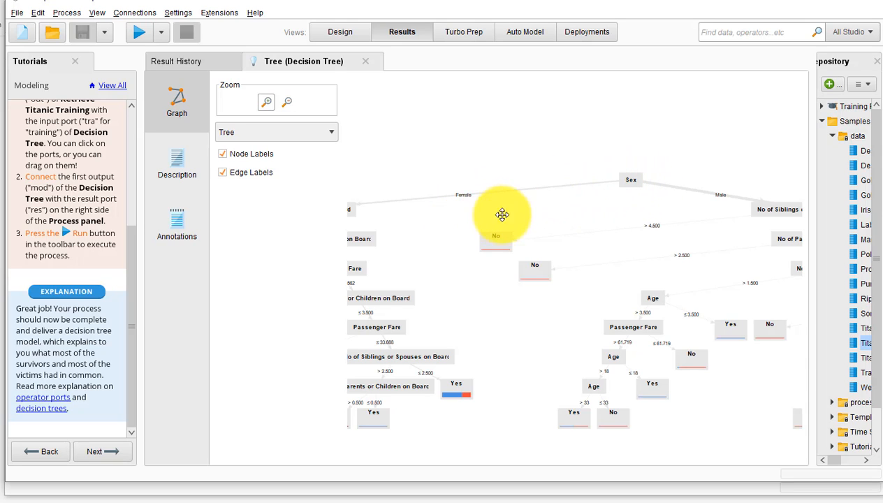
- Examine the Female branch from No of Parents or Children on Board down through the Passenger Fare splits and their Yes and No leaves
{"action": "left_click_drag", "start_coordinate": [502, 211], "coordinate": [618, 210]}
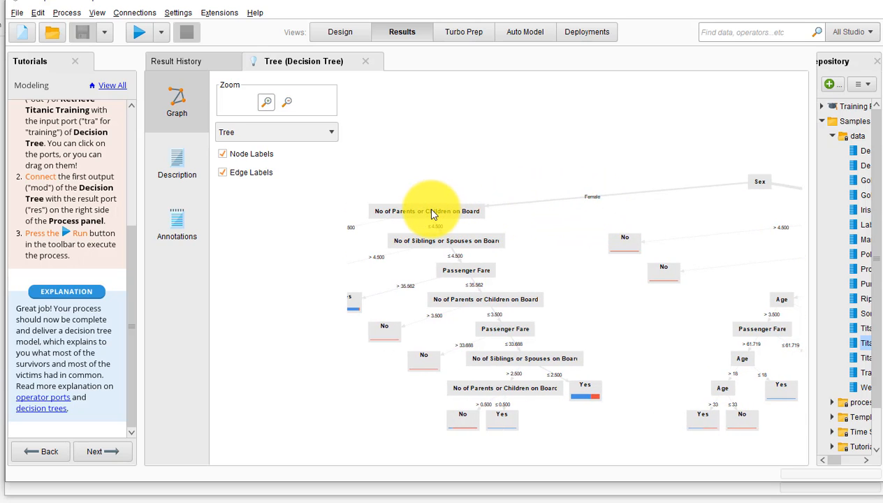
{"action": "mouse_move", "coordinate": [433, 212]}
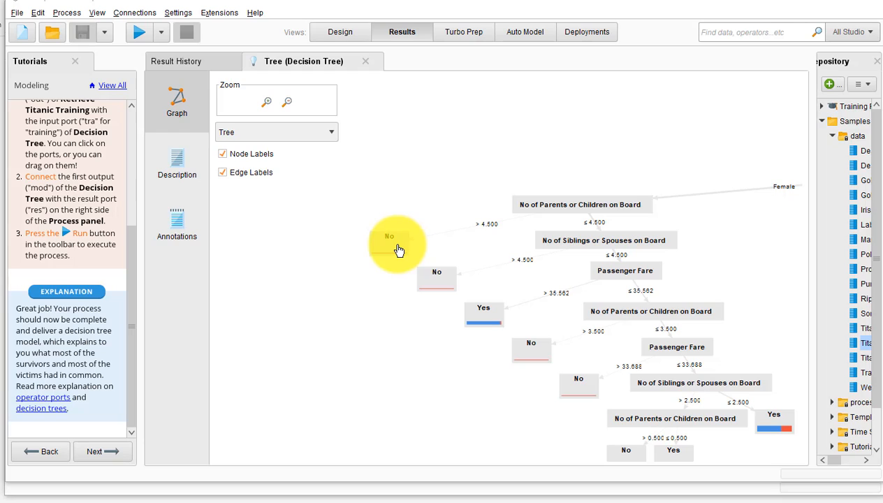
{"action": "mouse_move", "coordinate": [398, 250]}
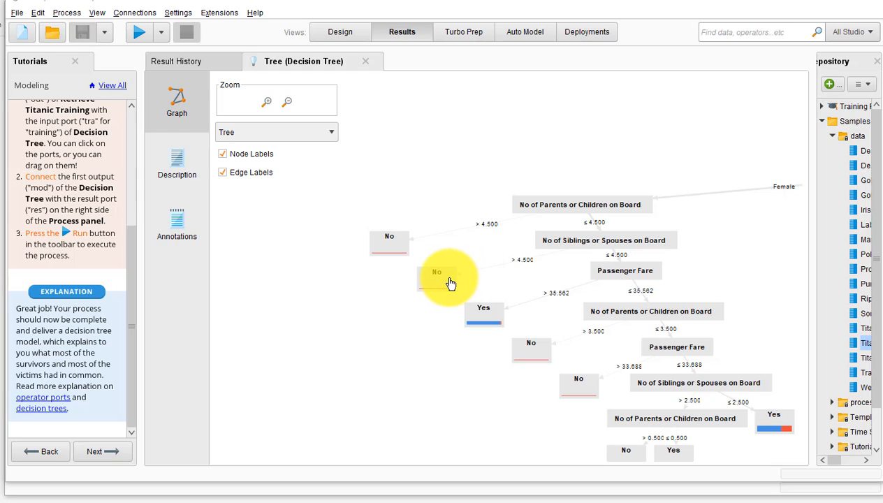
{"action": "mouse_move", "coordinate": [450, 283]}
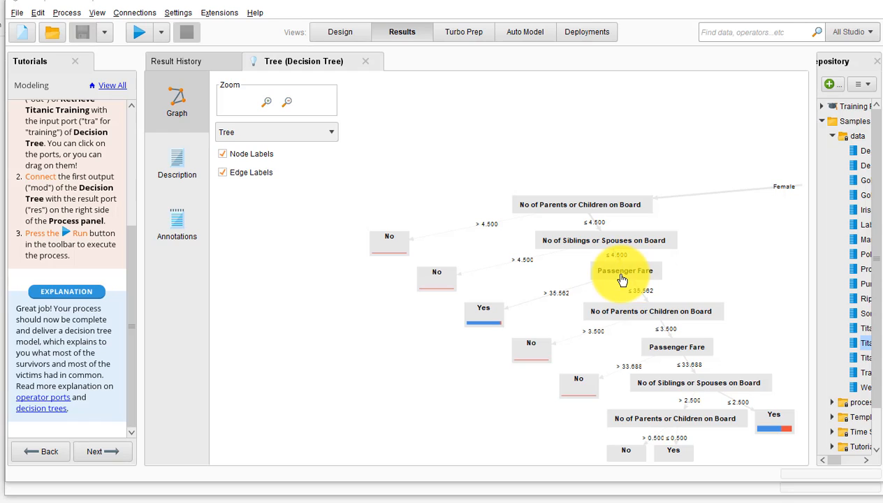
{"action": "mouse_move", "coordinate": [622, 280]}
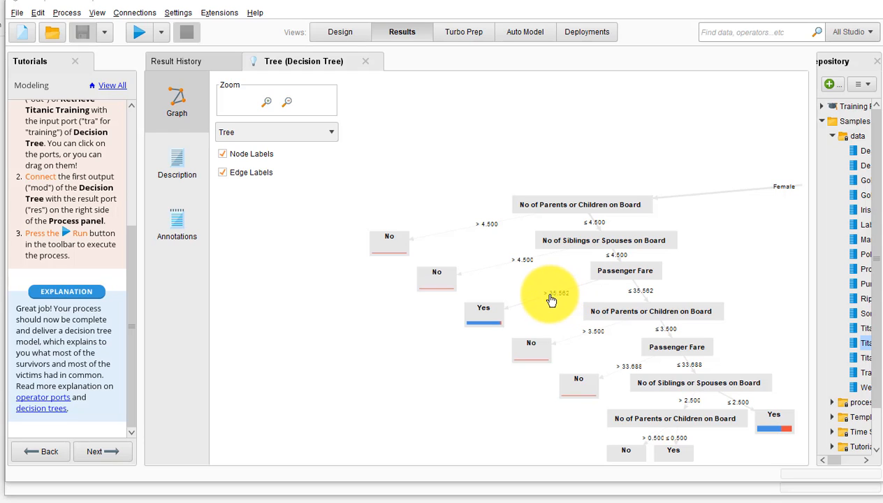
{"action": "mouse_move", "coordinate": [486, 325]}
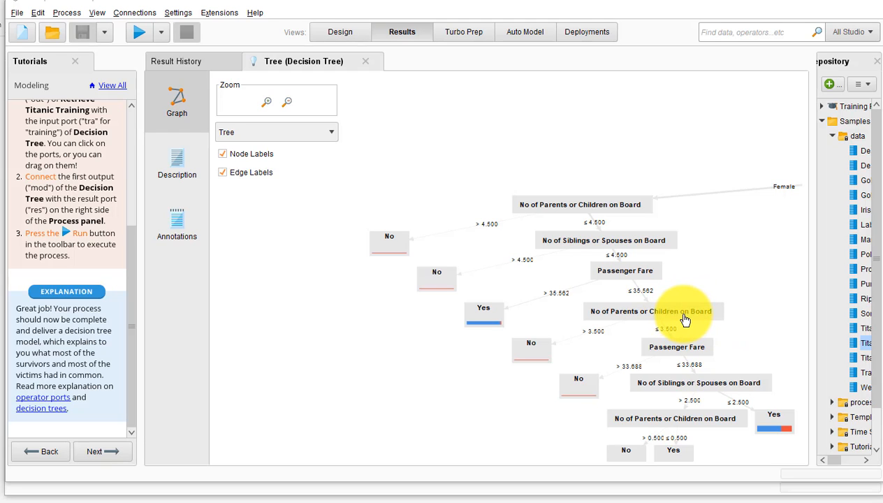
{"action": "mouse_move", "coordinate": [684, 319]}
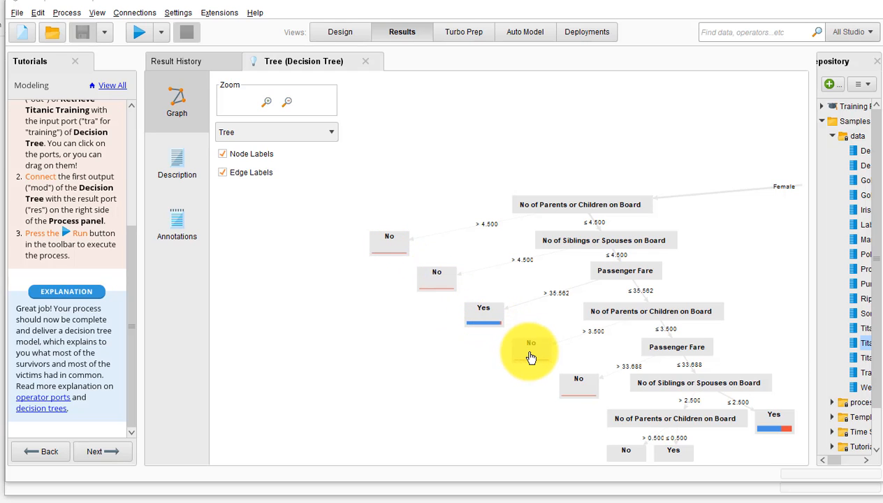
{"action": "mouse_move", "coordinate": [531, 357]}
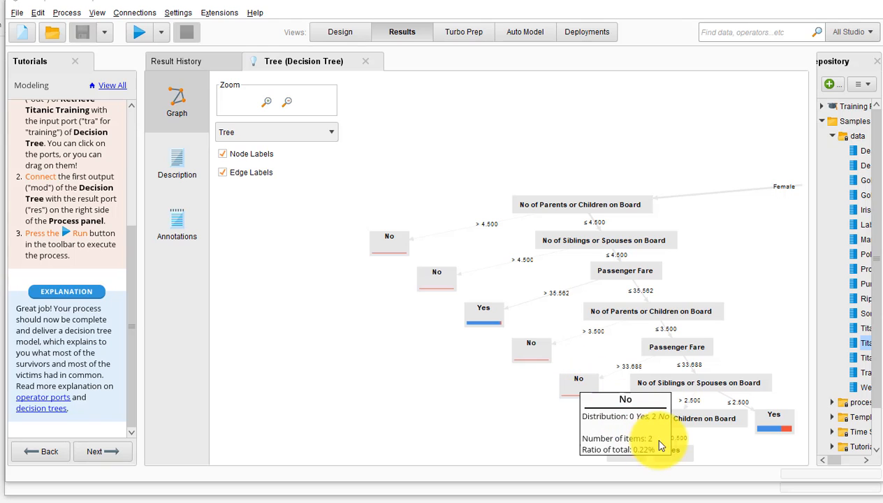
- Examine the Male branch of the decision tree, from the Sex root node to the Age and Passenger Fare splits
{"action": "left_click_drag", "start_coordinate": [626, 163], "coordinate": [433, 155]}
{"action": "left_click_drag", "start_coordinate": [688, 289], "coordinate": [502, 170]}
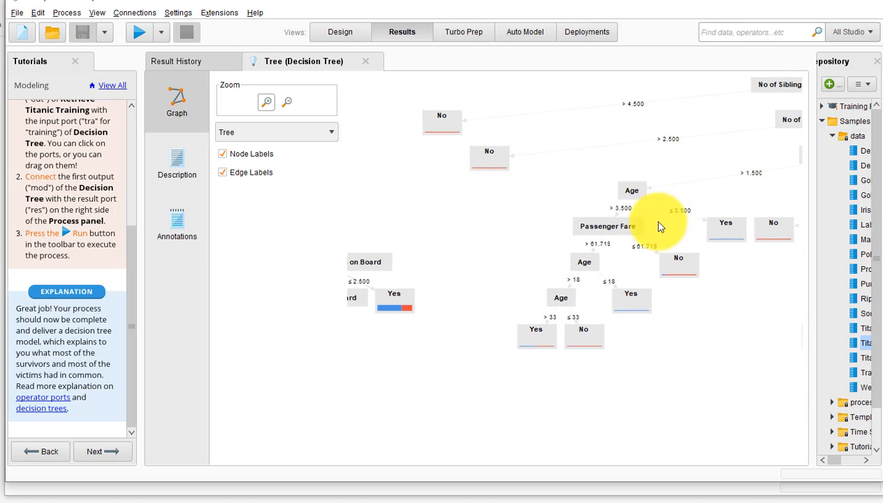
{"action": "left_click_drag", "start_coordinate": [604, 182], "coordinate": [567, 208]}
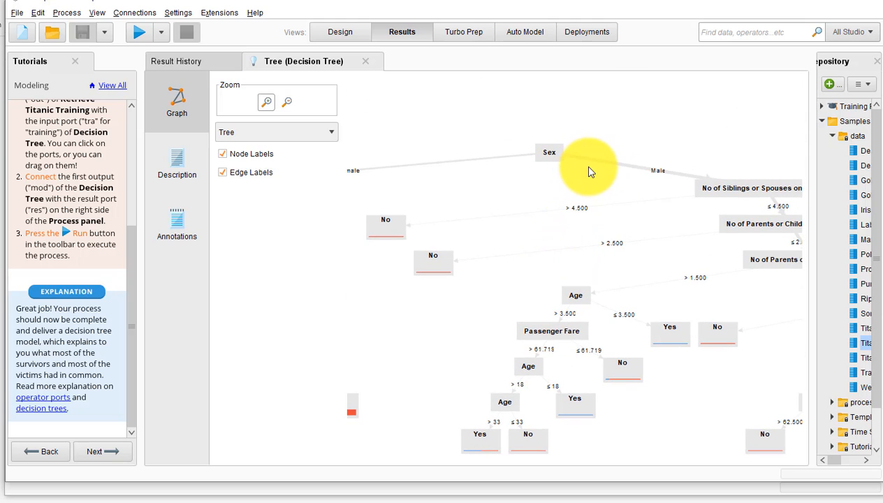